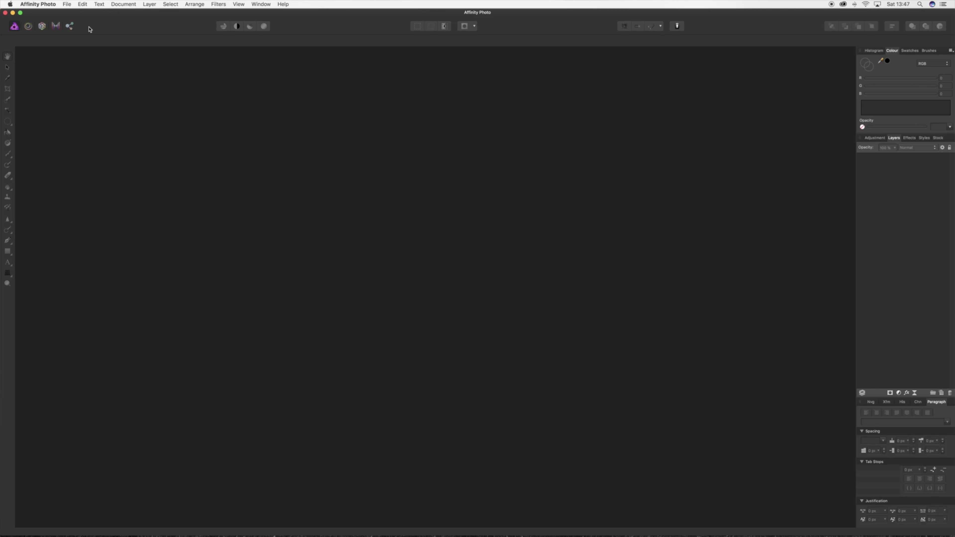
- Start a new HDR merge from the File menu
click(71, 6)
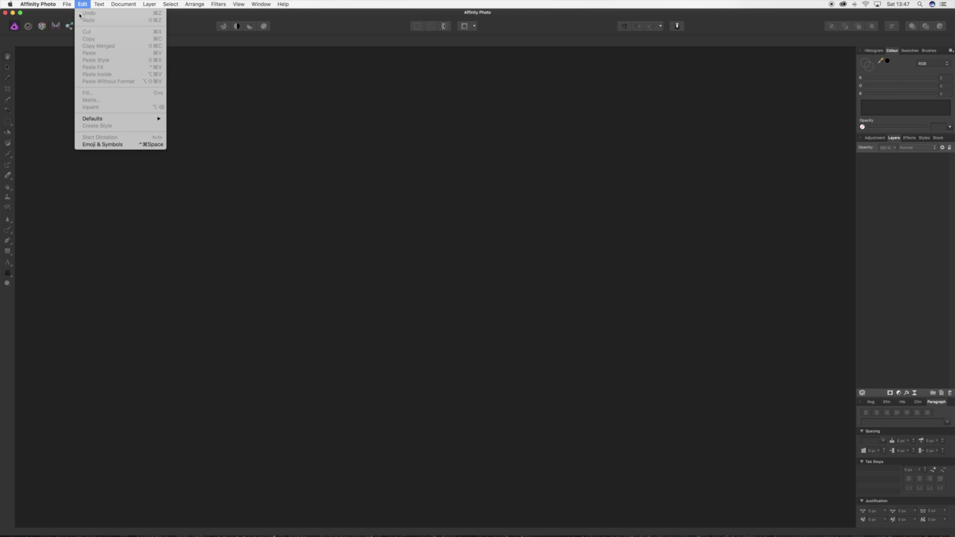
click(79, 47)
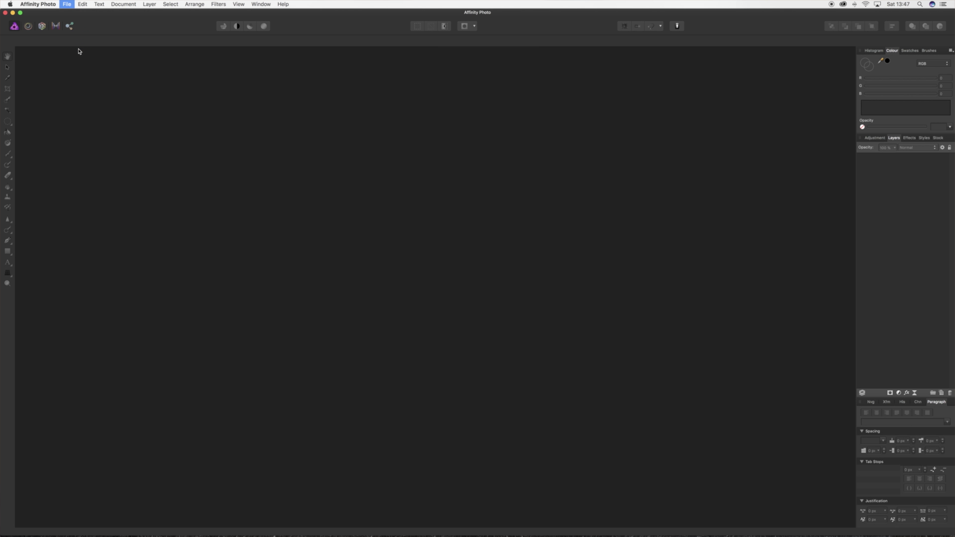
- Add the five RW2 exposures and merge them using scale, rotate and translate alignment
click(519, 216)
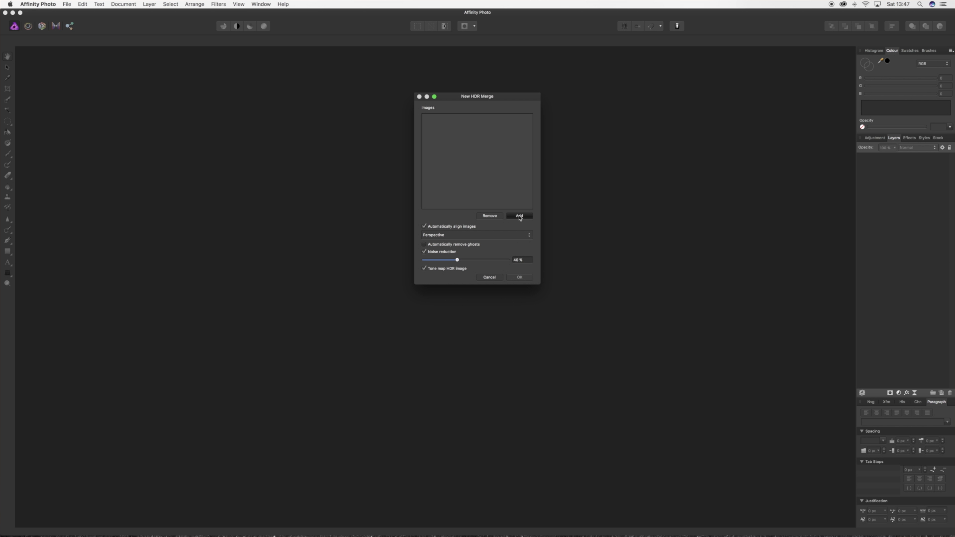
drag(410, 125, 564, 196)
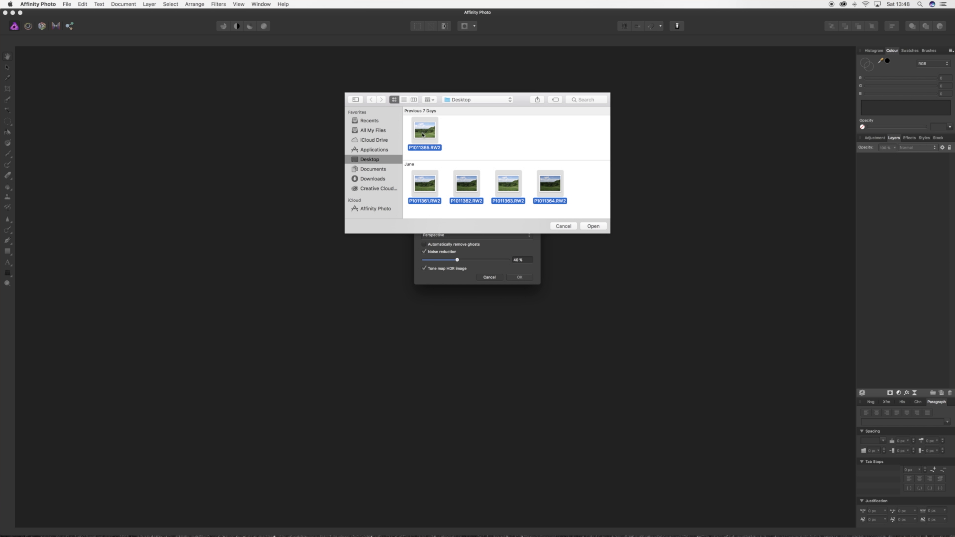
click(599, 226)
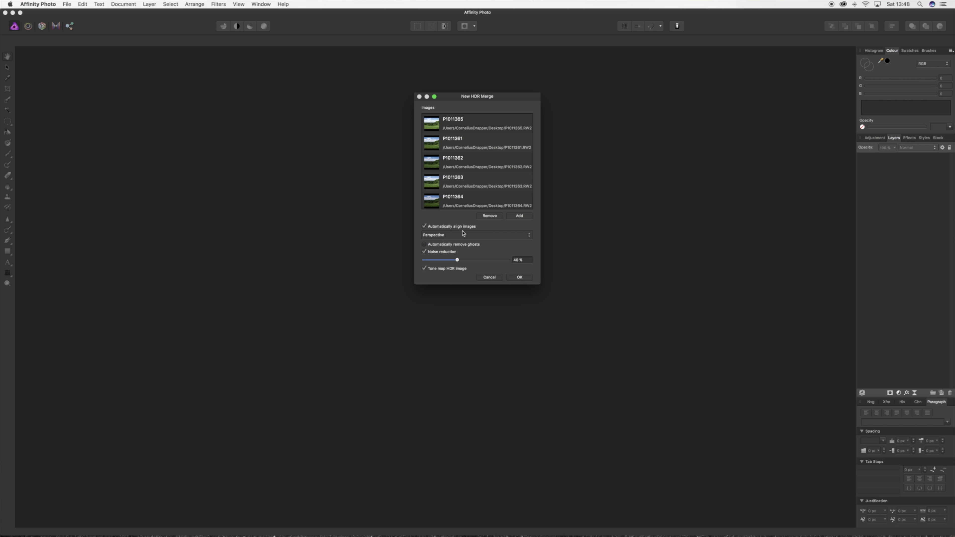
click(440, 235)
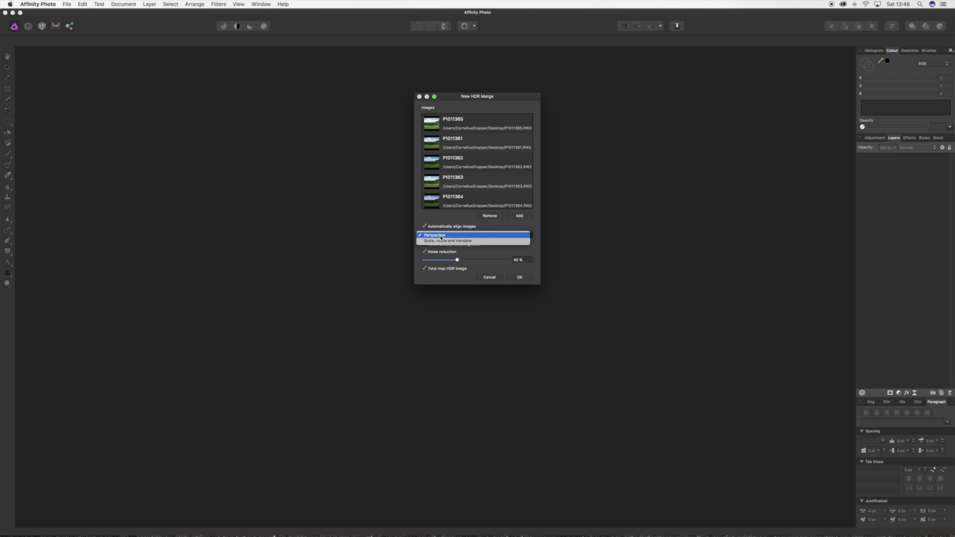
click(433, 243)
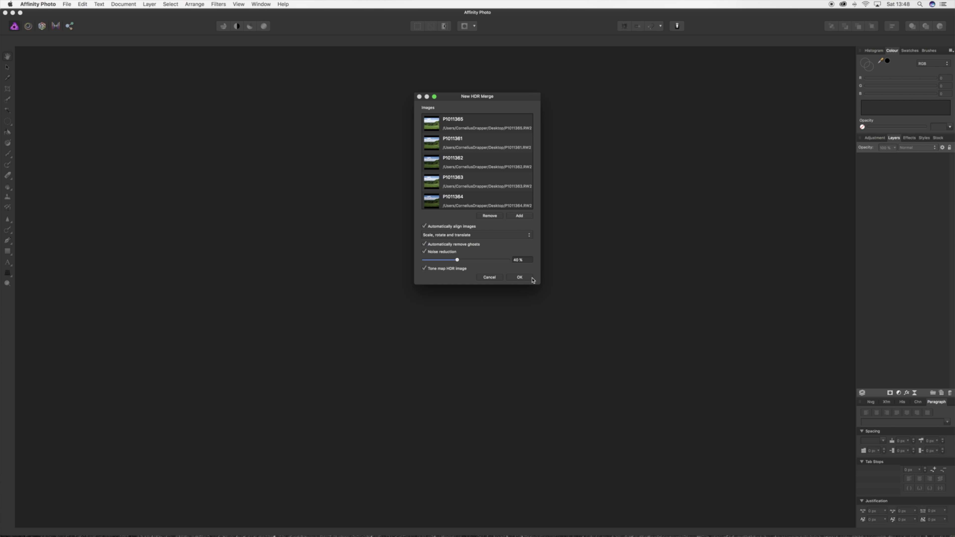
click(520, 278)
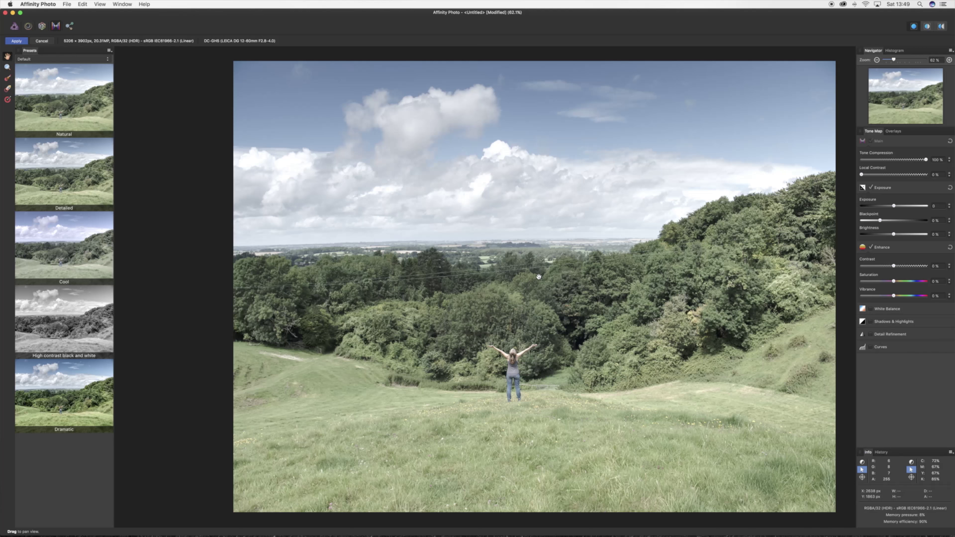
drag(558, 276, 540, 275)
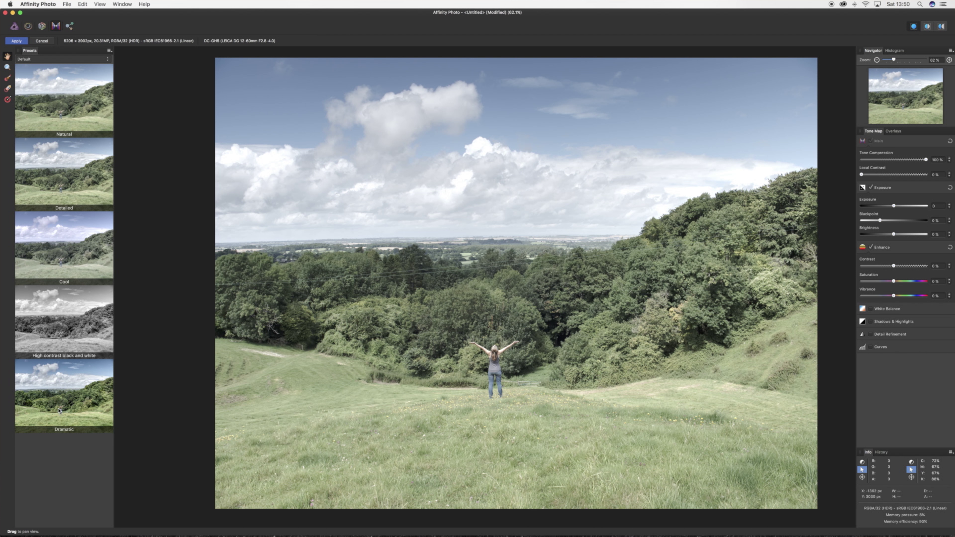
click(79, 338)
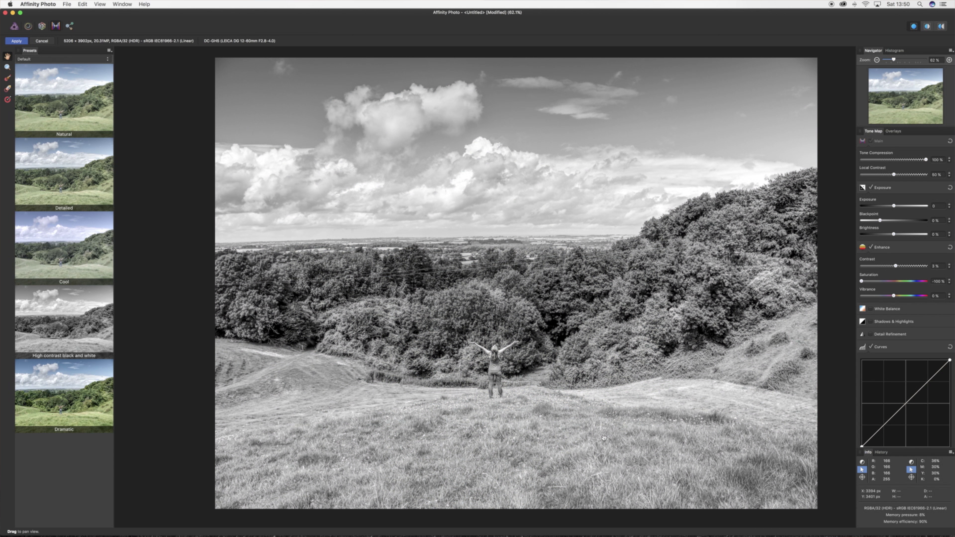
click(90, 391)
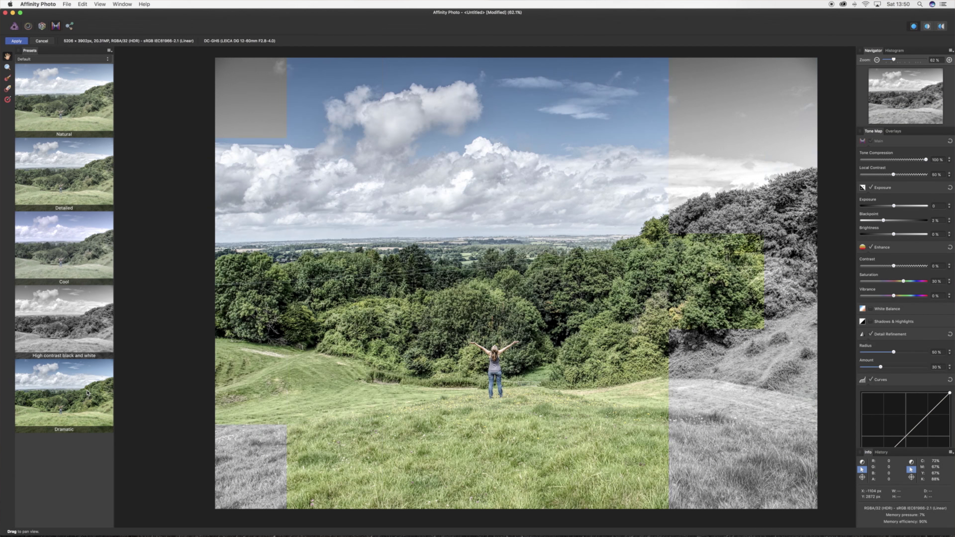
click(76, 245)
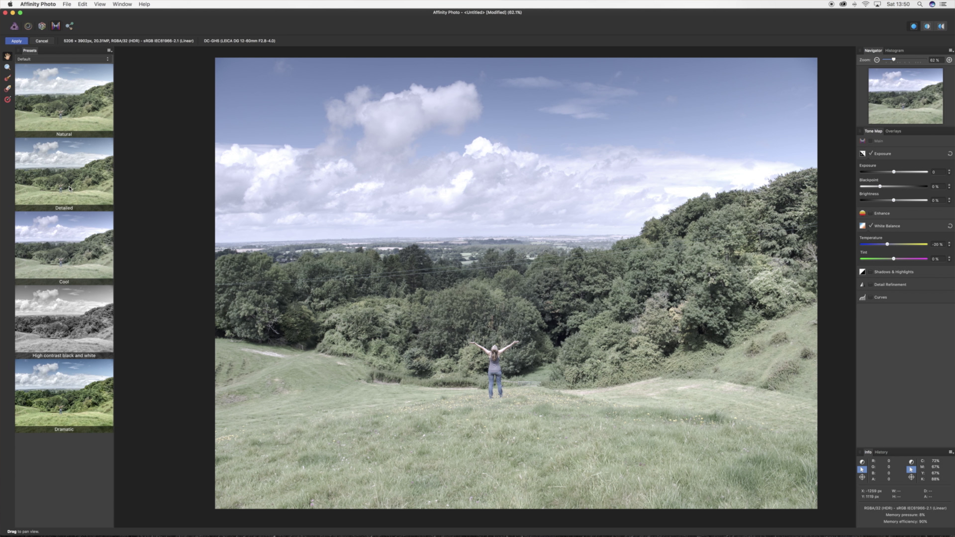
click(69, 188)
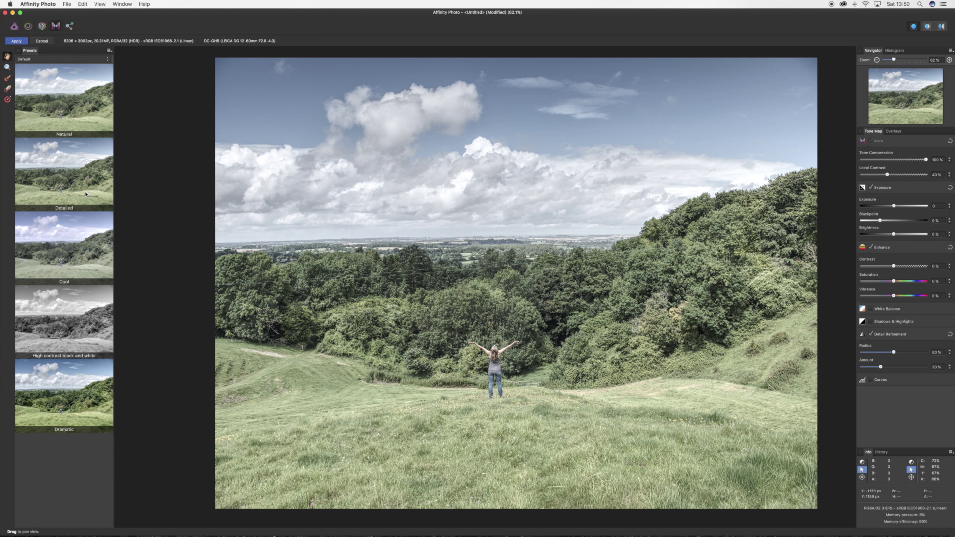
click(83, 119)
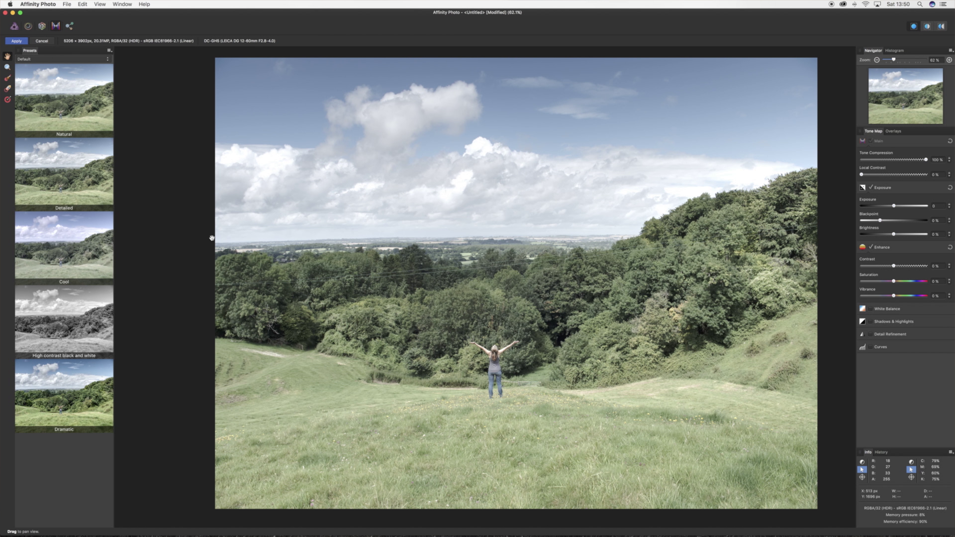
click(87, 193)
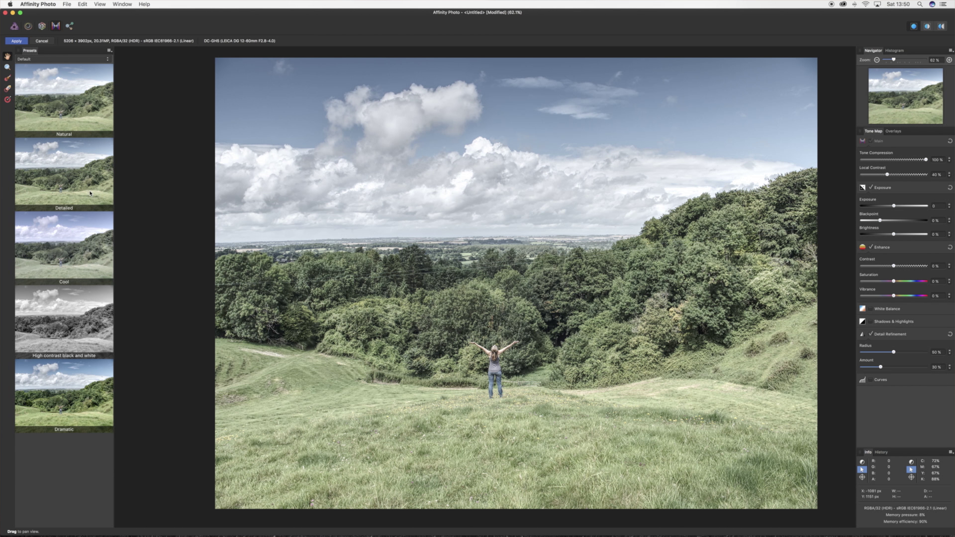
- Return to the Natural tone-map preset and enable a curves adjustment with two reshaped points
click(86, 94)
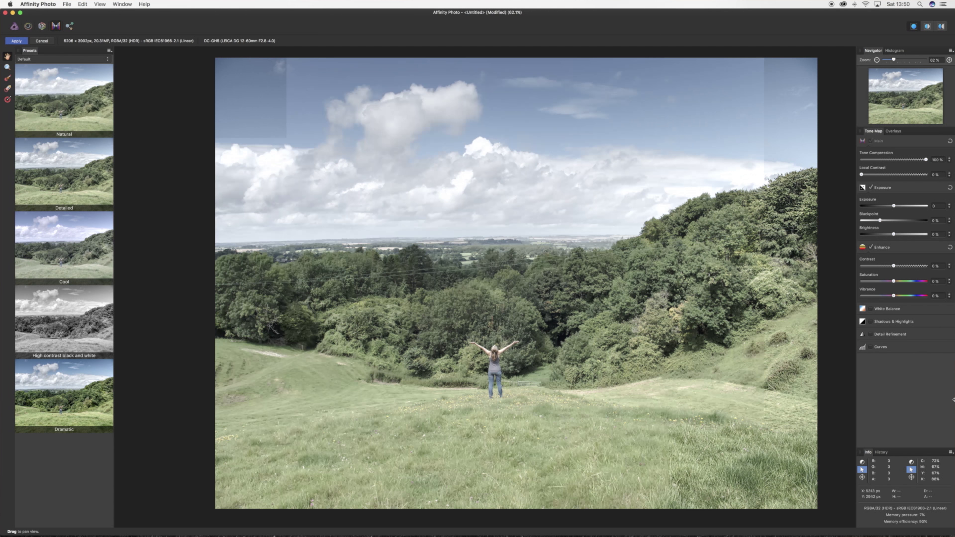
click(871, 348)
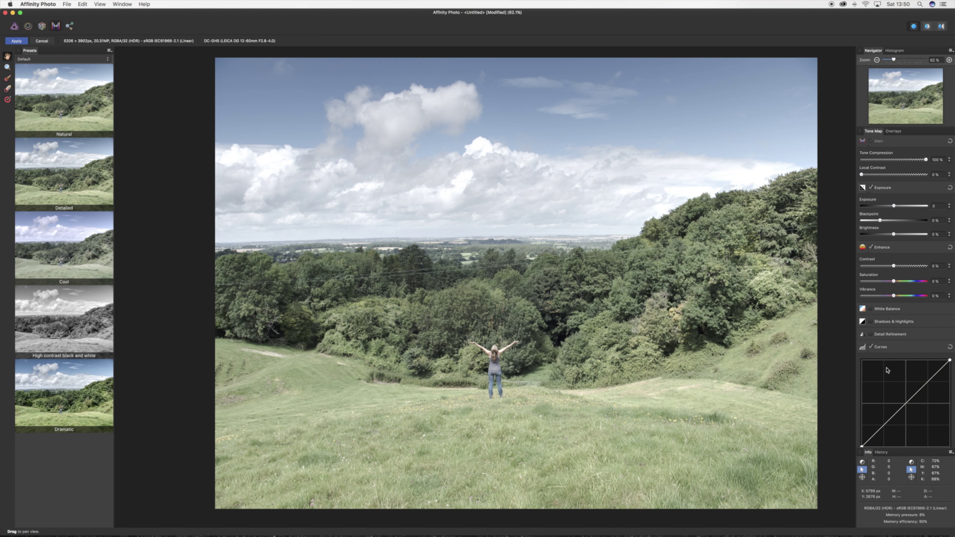
scroll(883, 395, down, 1)
drag(884, 411, 886, 418)
click(925, 375)
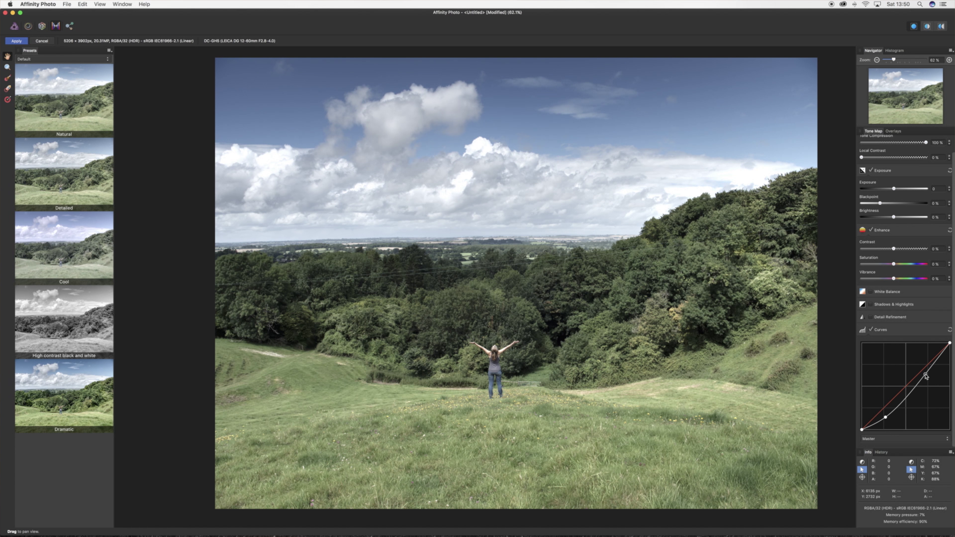
drag(925, 375, 907, 397)
scroll(868, 167, up, 2)
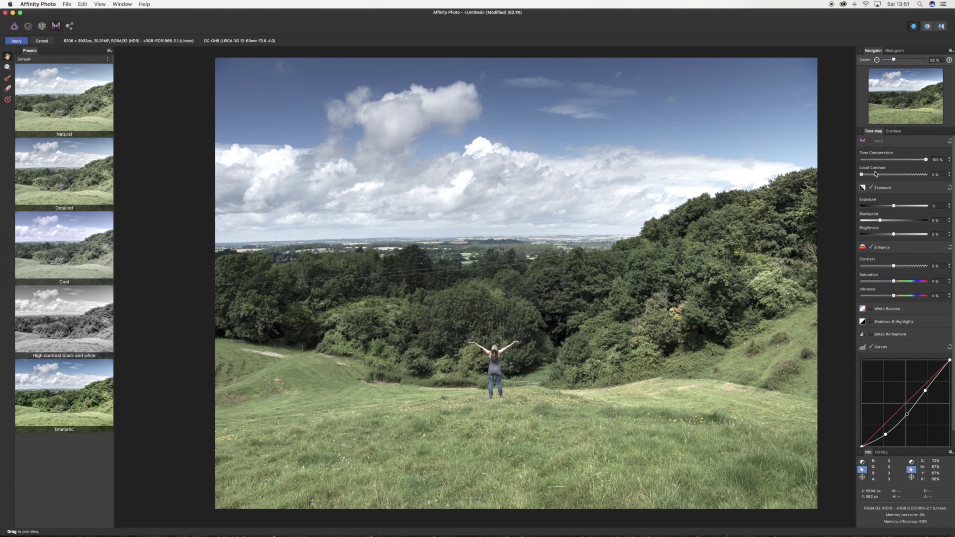
- Set Local Contrast to exactly 50% and raise tone-map Saturation to 12%
drag(862, 175, 881, 177)
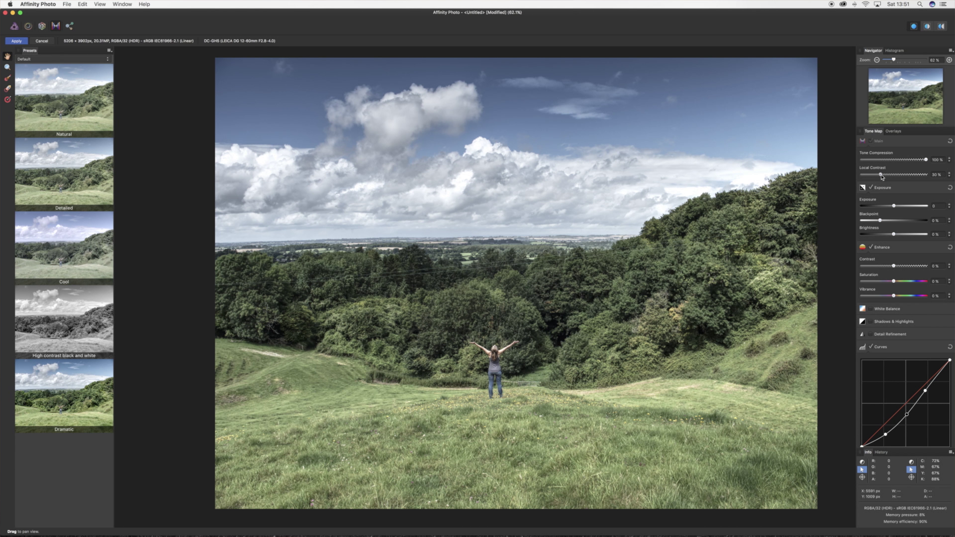
drag(886, 177, 895, 177)
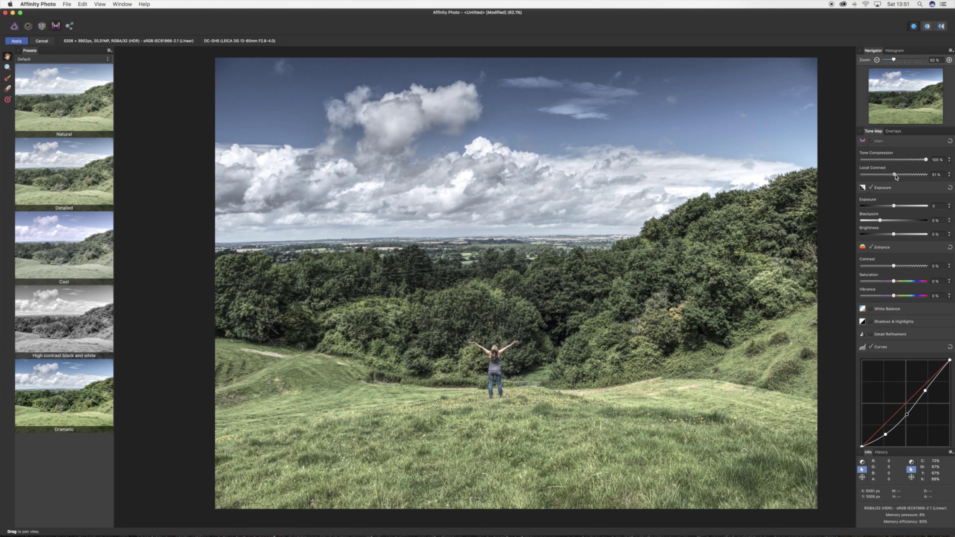
scroll(894, 176, down, 1)
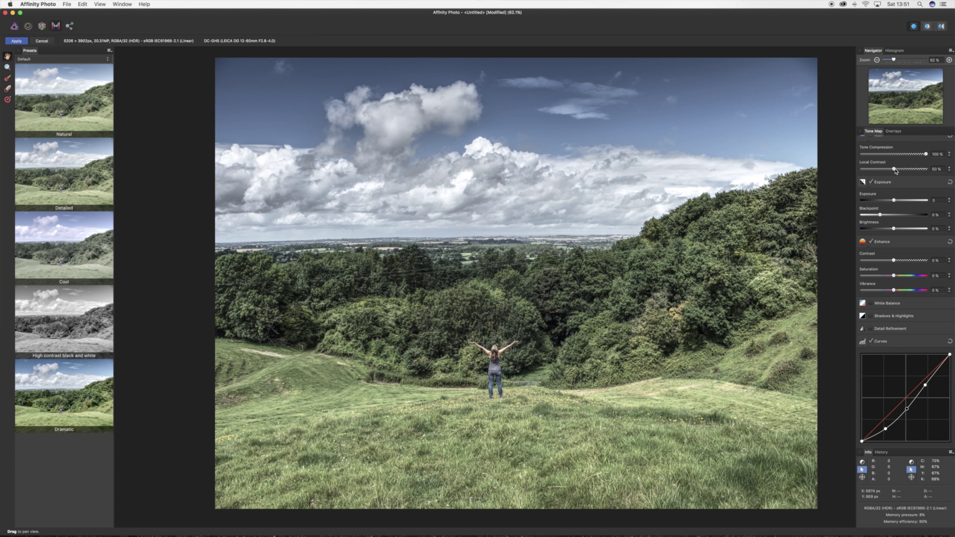
drag(894, 169, 954, 171)
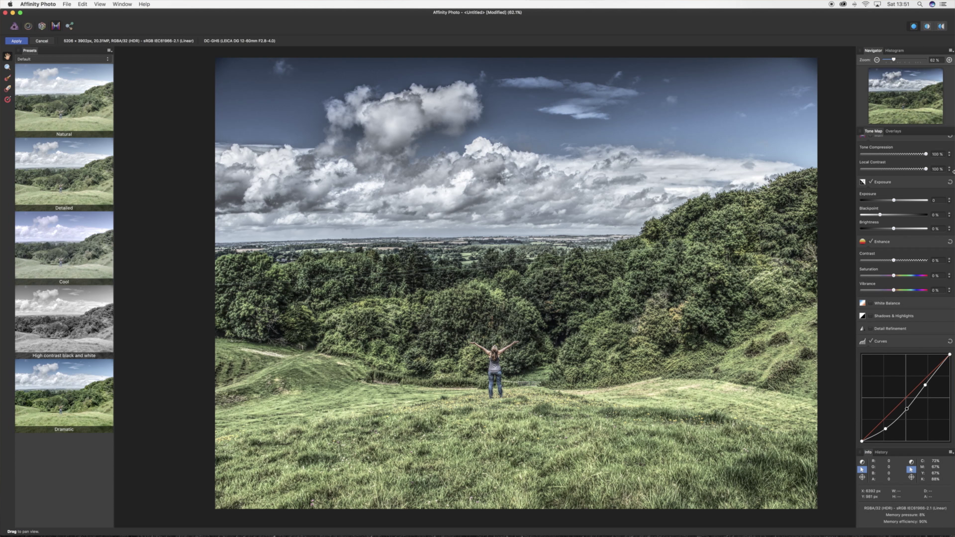
drag(670, 352, 655, 350)
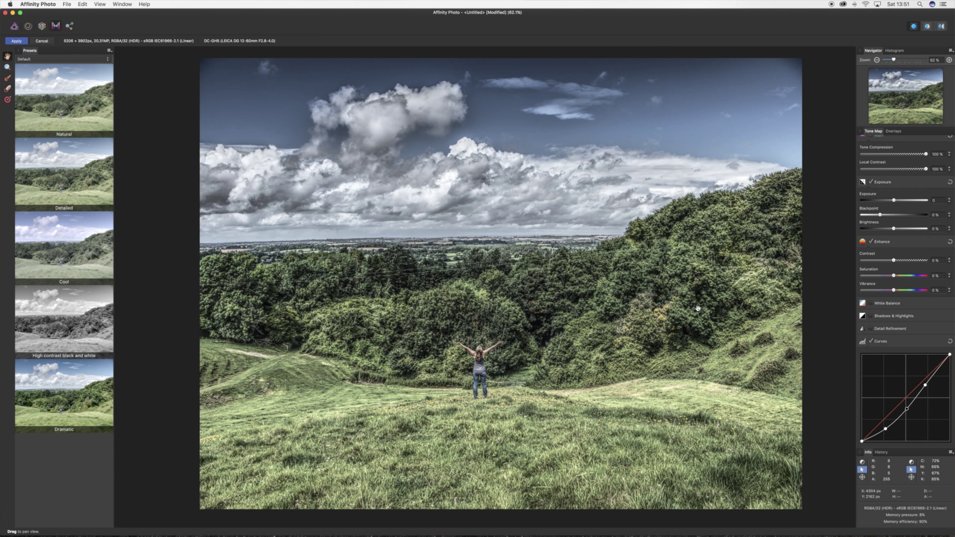
click(938, 169)
key(Return)
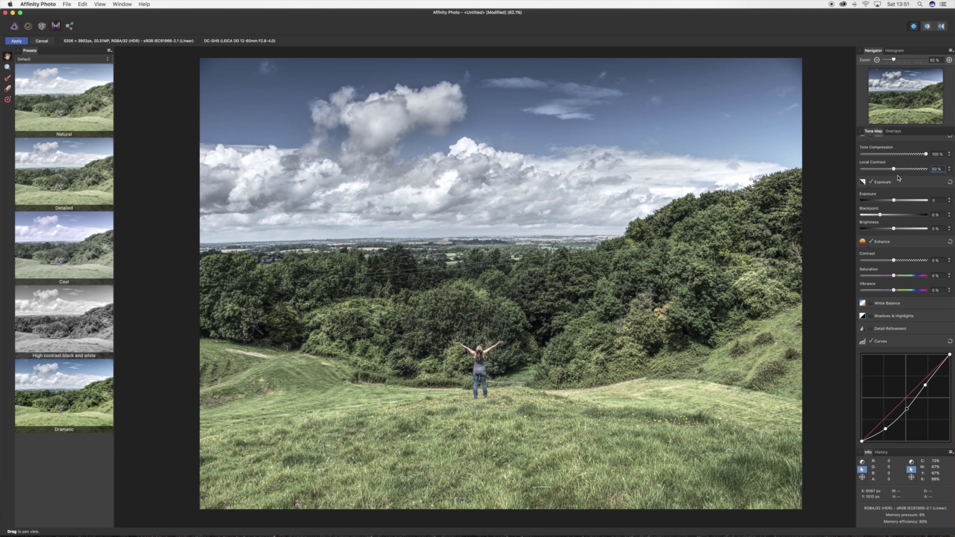
scroll(894, 226, down, 2)
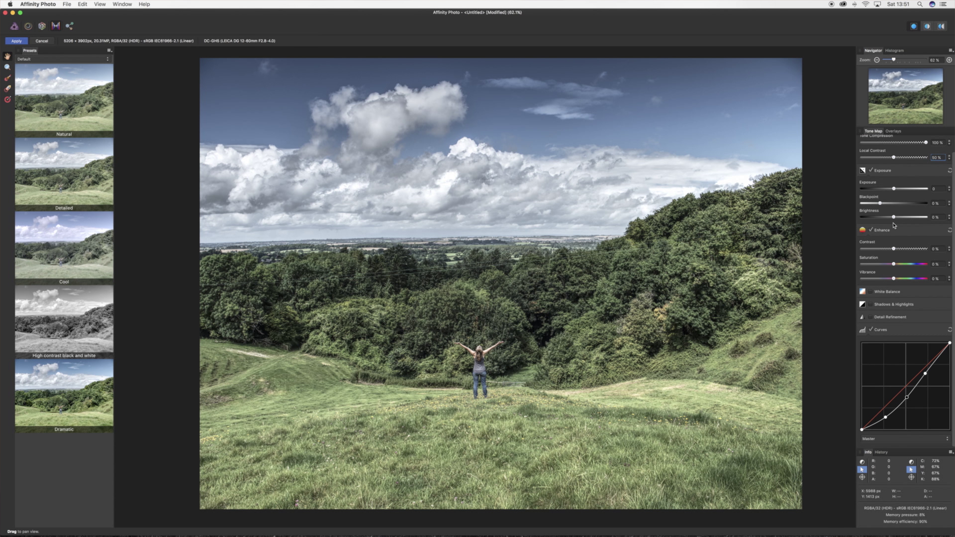
drag(896, 265, 899, 265)
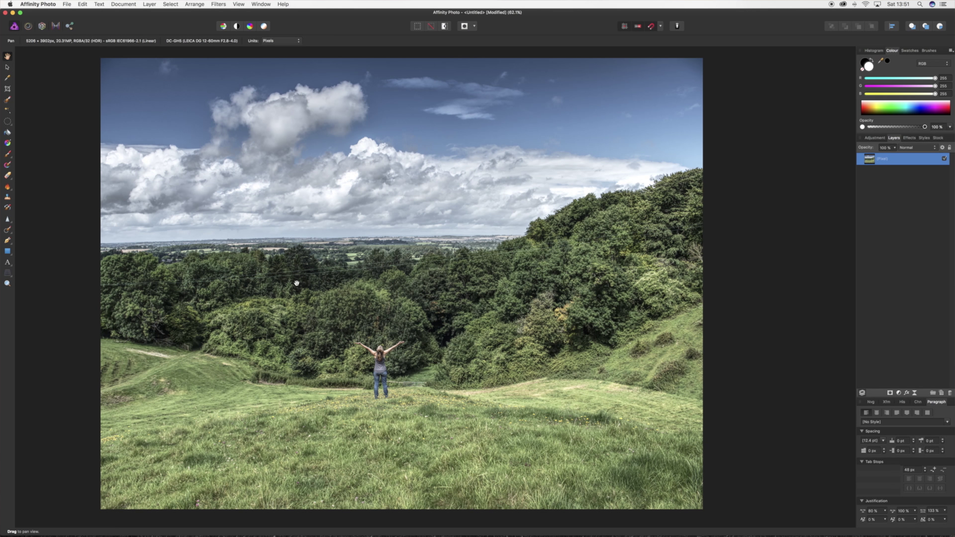
- Pick the Inpainting Brush Tool and zoom the photo to 75%
drag(458, 185, 472, 185)
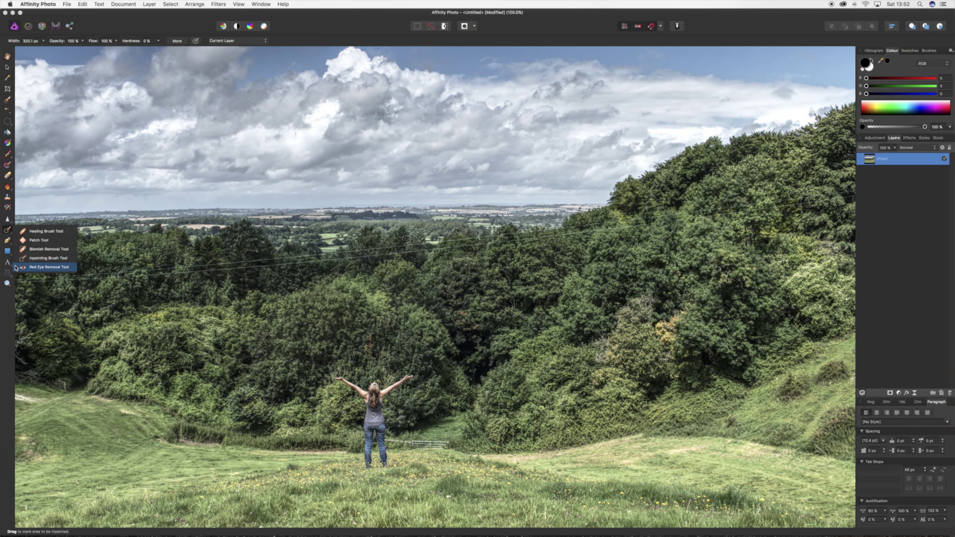
click(10, 229)
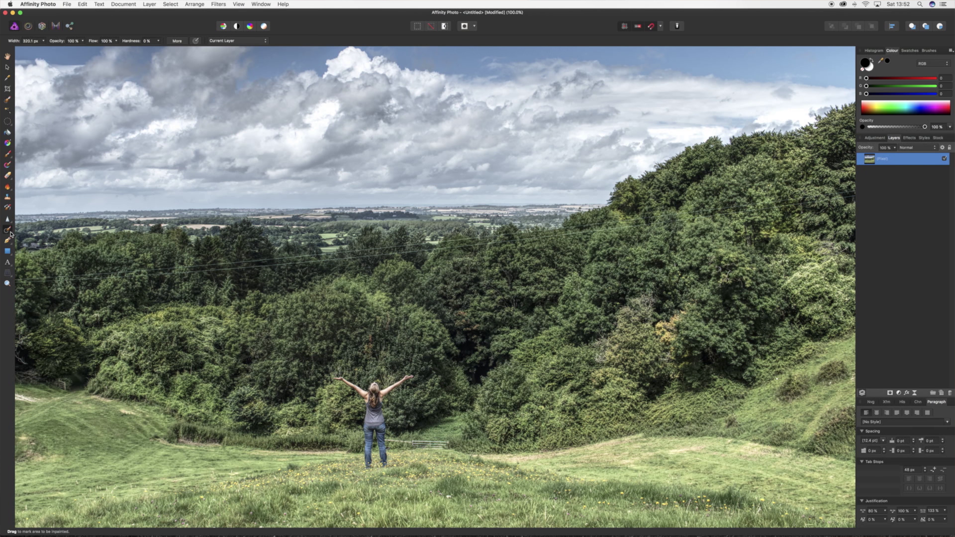
scroll(57, 260, left, 10)
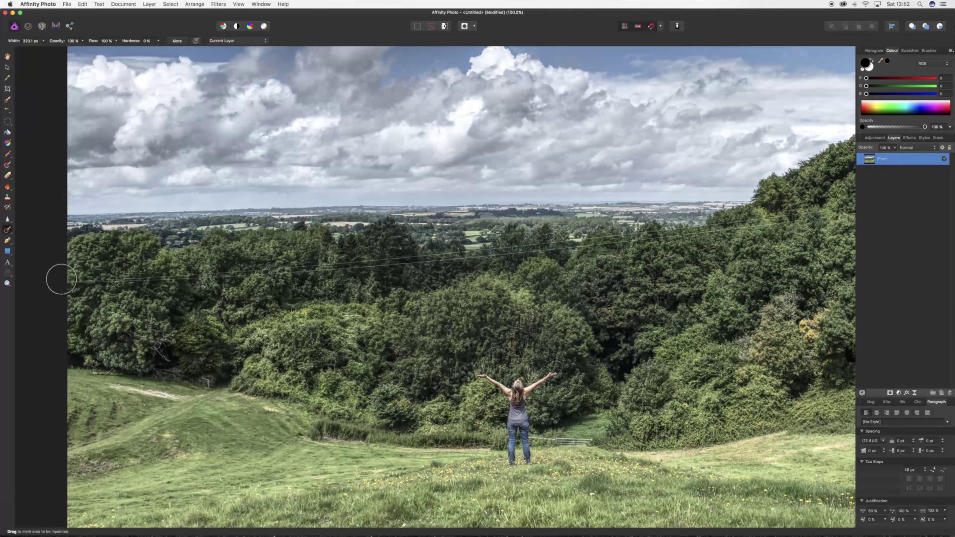
scroll(96, 270, right, 2)
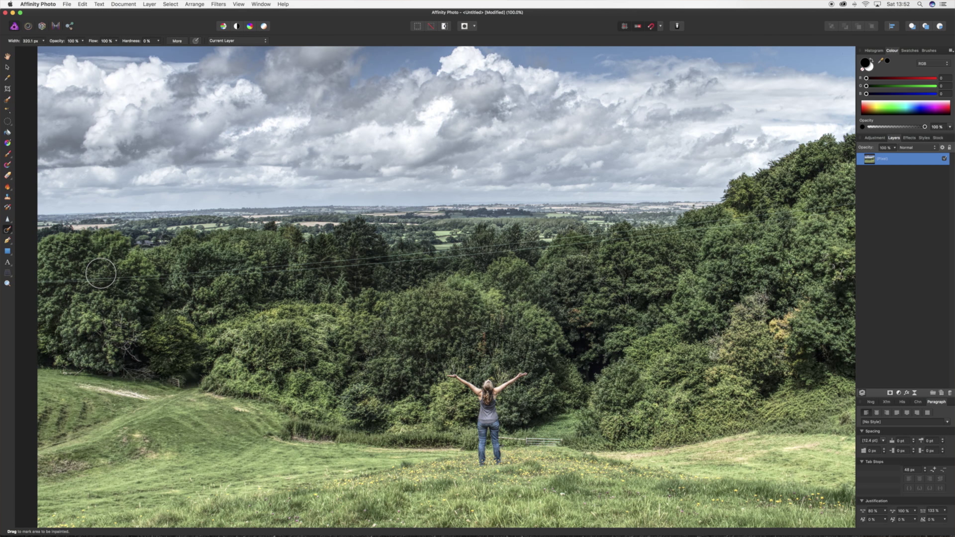
key(super+minus)
key(super+plus)
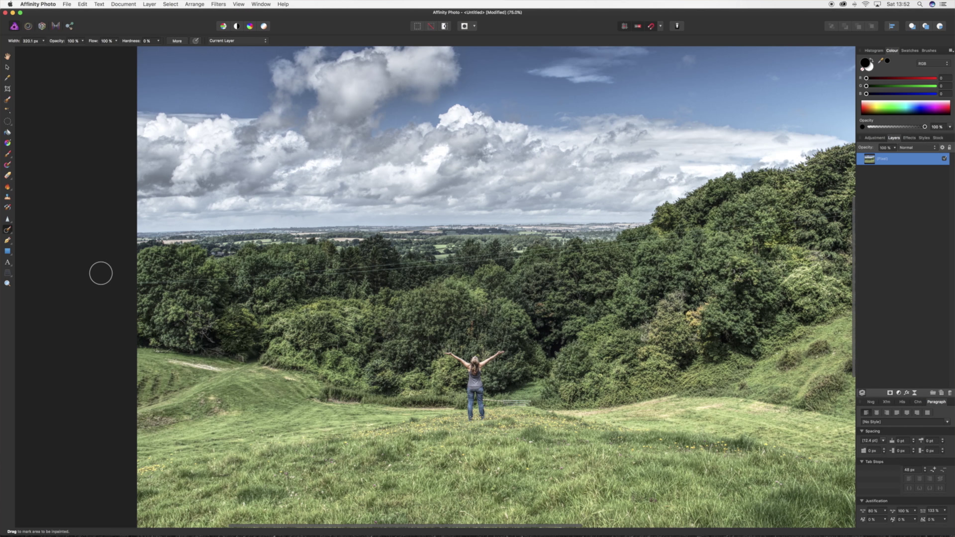
scroll(222, 293, right, 2)
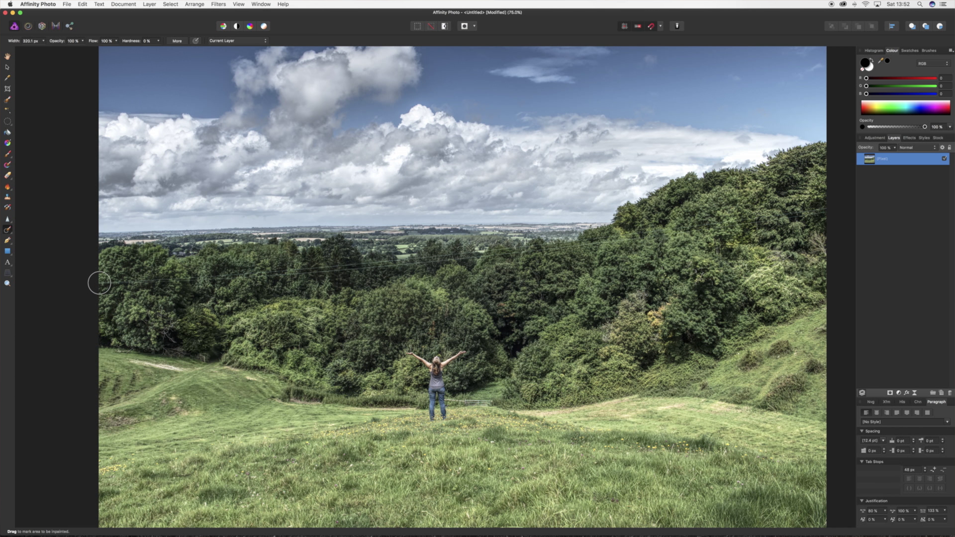
- Paint out the power lines along the tree line with a 142 px inpainting brush
key(bracketleft)
key(bracketleft)
key(bracketleft)
key(bracketleft)
key(bracketleft)
key(bracketleft)
mouse_move(110, 283)
mouse_down()
mouse_move(91, 282)
mouse_move(226, 280)
mouse_move(271, 274)
mouse_move(203, 280)
mouse_move(664, 227)
mouse_move(577, 248)
mouse_move(838, 207)
mouse_move(728, 207)
mouse_up()
key(bracketright)
key(bracketright)
key(bracketright)
key(bracketright)
key(bracketright)
key(bracketright)
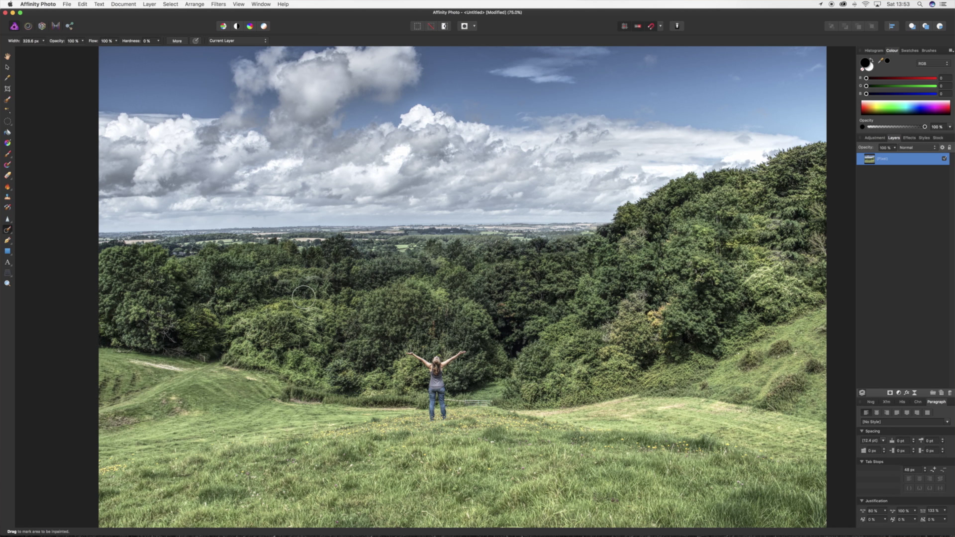
scroll(312, 293, right, 3)
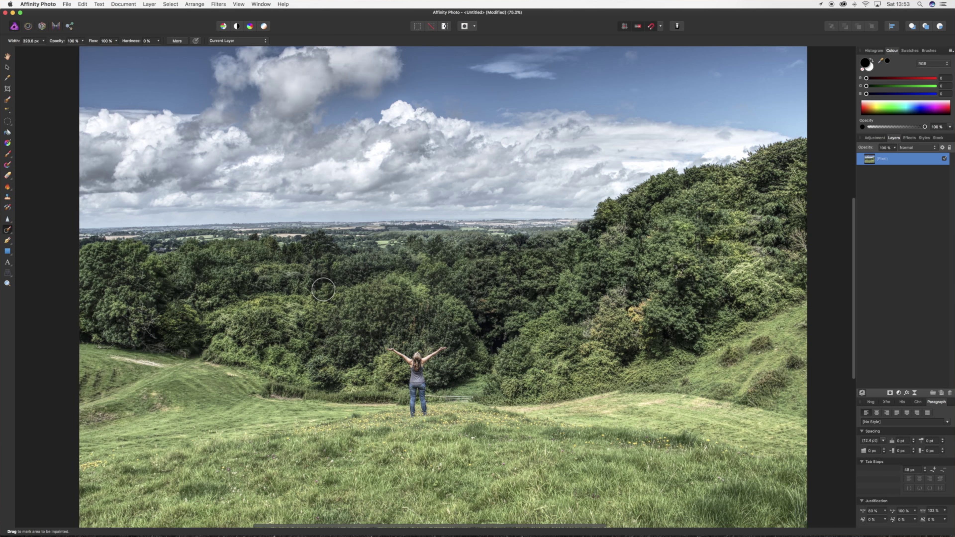
scroll(323, 290, up, 3)
scroll(325, 294, down, 1)
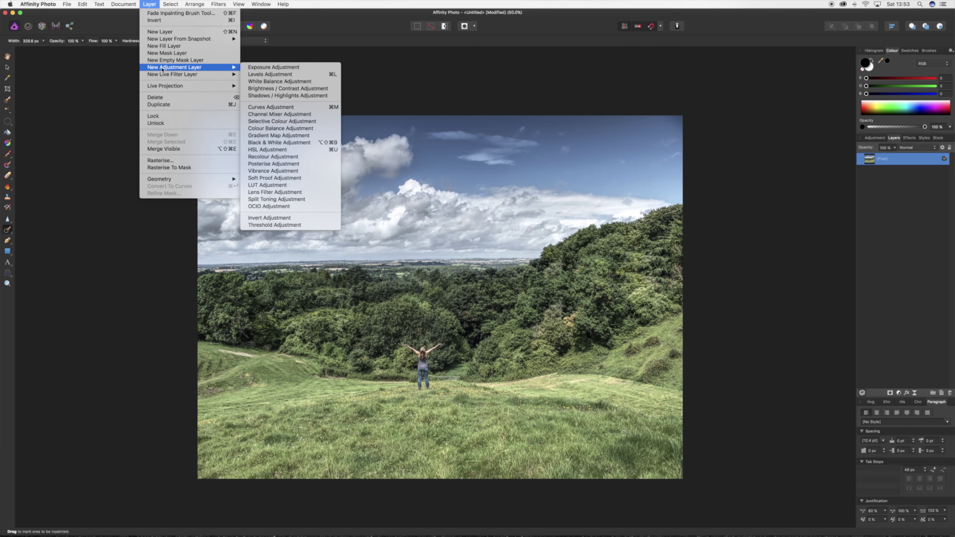
- Add an HSL adjustment layer and move its settings panel off the landscape
click(304, 150)
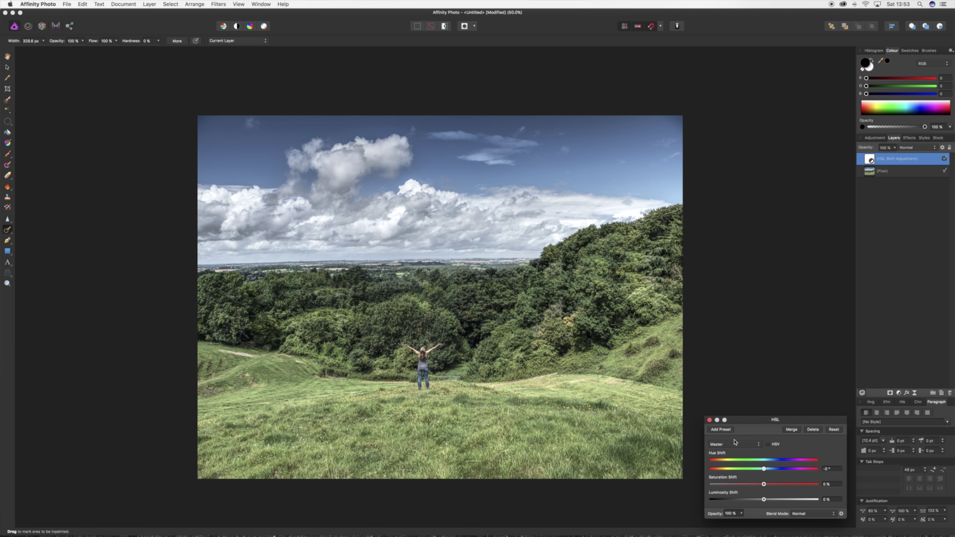
drag(738, 421, 660, 251)
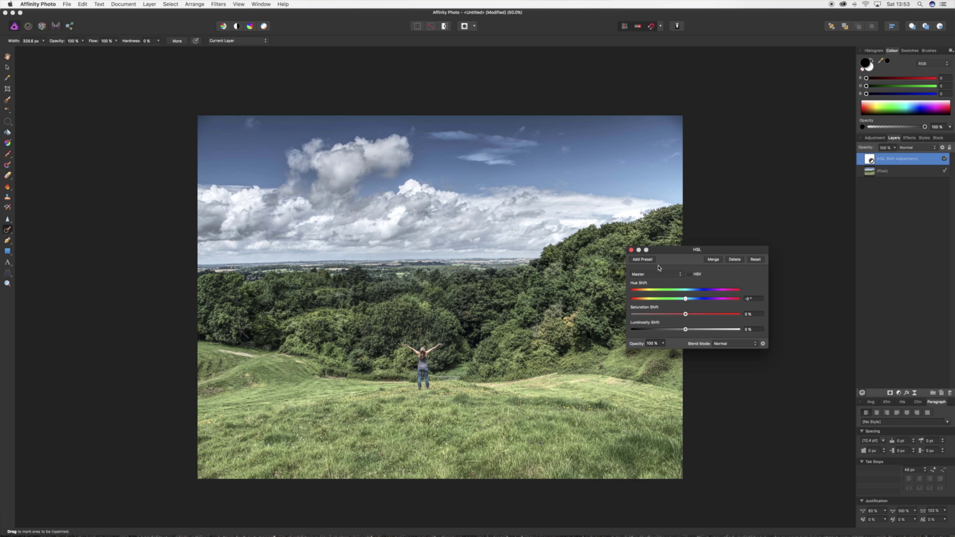
key(super+minus)
key(super+equal)
key(super+equal)
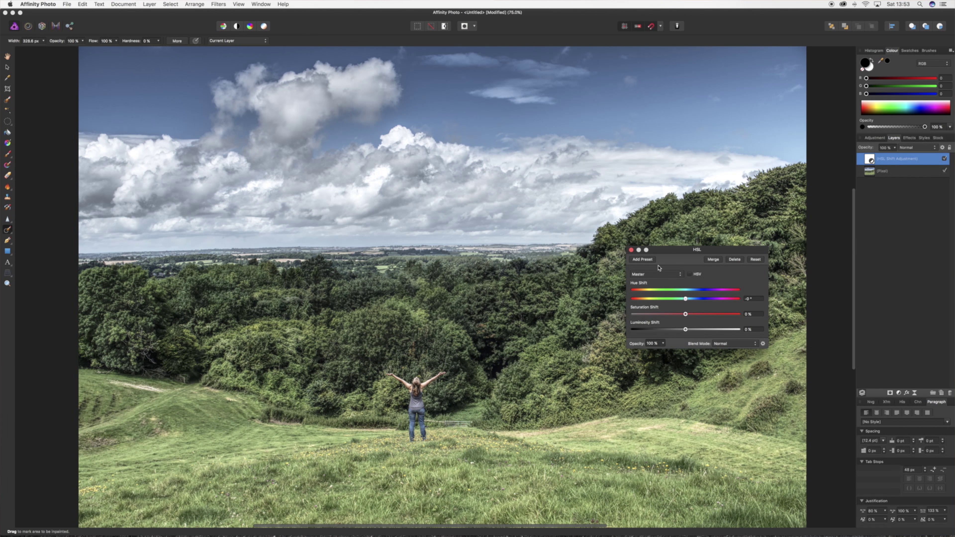
drag(667, 256, 706, 168)
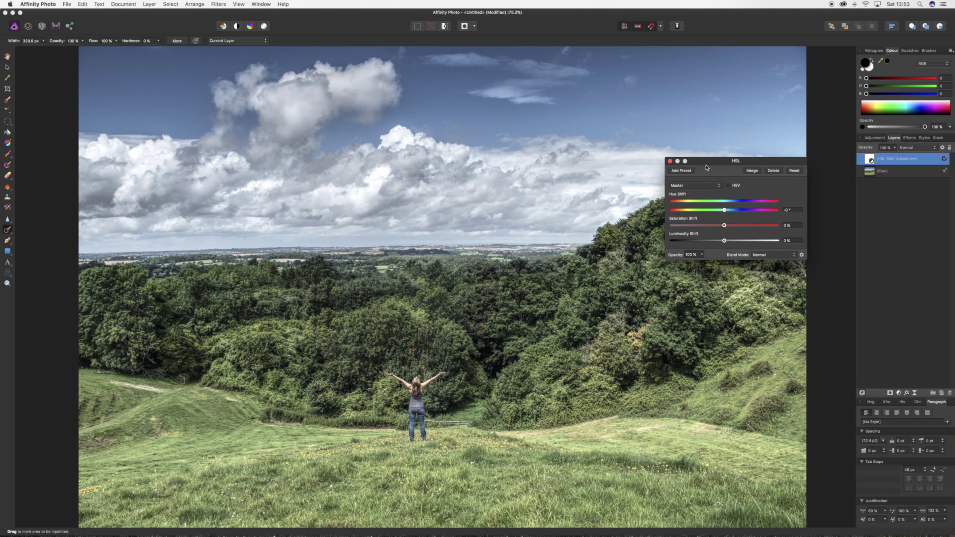
- Boost HSL saturation for Yellows (19%) and Blues, checking the Greens range in between
click(691, 190)
click(692, 197)
drag(726, 227, 739, 228)
click(703, 185)
click(700, 191)
click(705, 186)
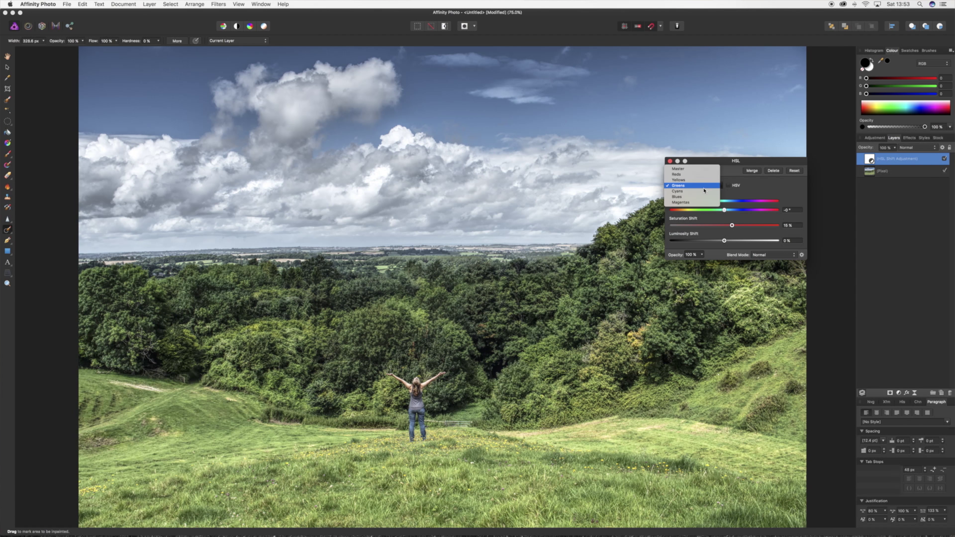
click(704, 197)
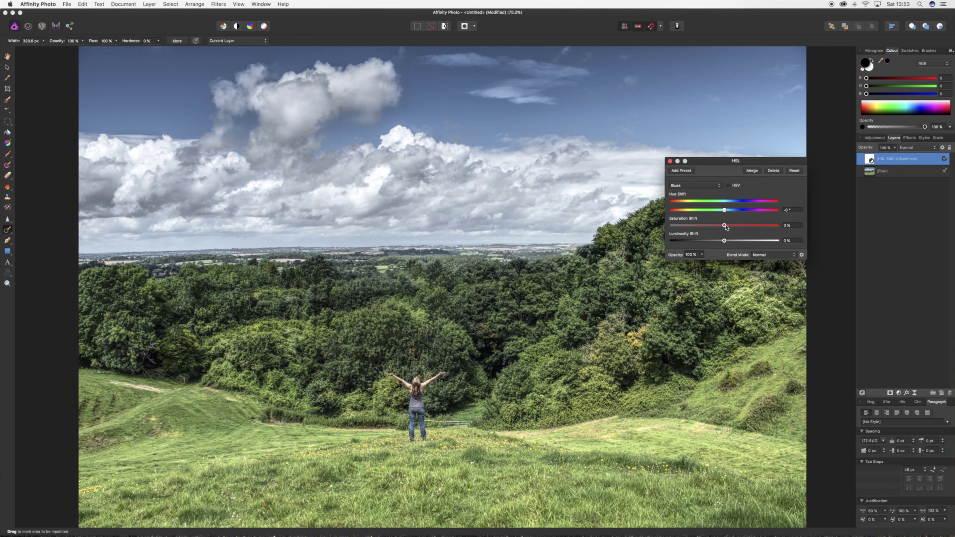
drag(727, 227, 746, 231)
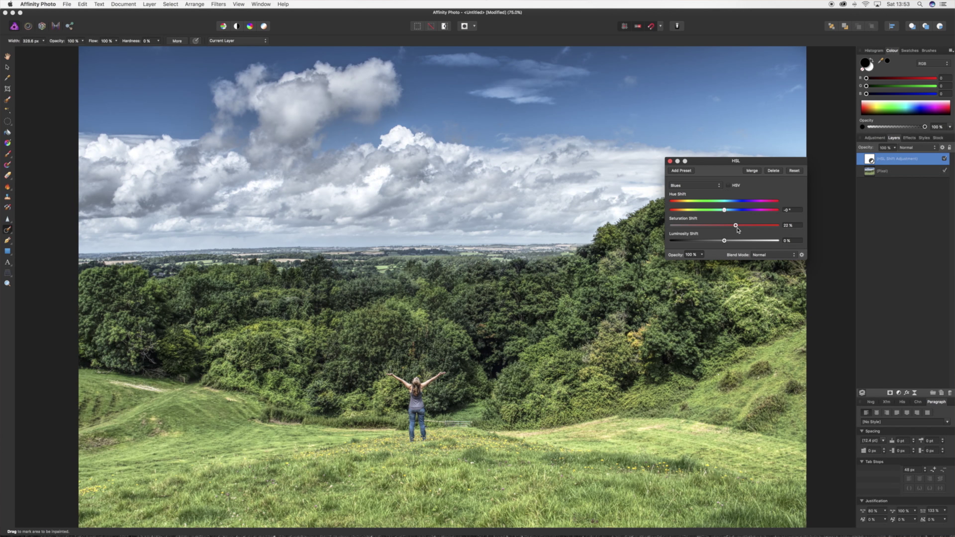